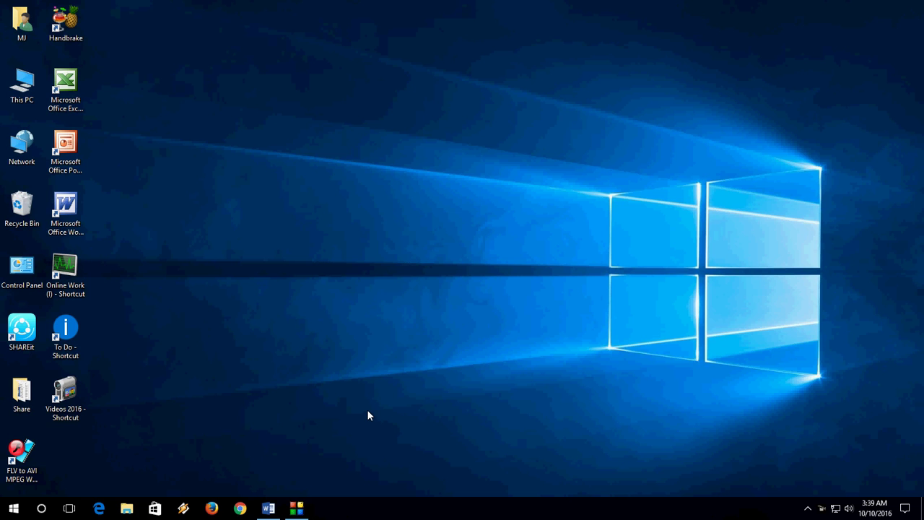
- Restore the minimized Document2 from the Word taskbar icon
{"action": "left_click", "coordinate": [268, 509]}
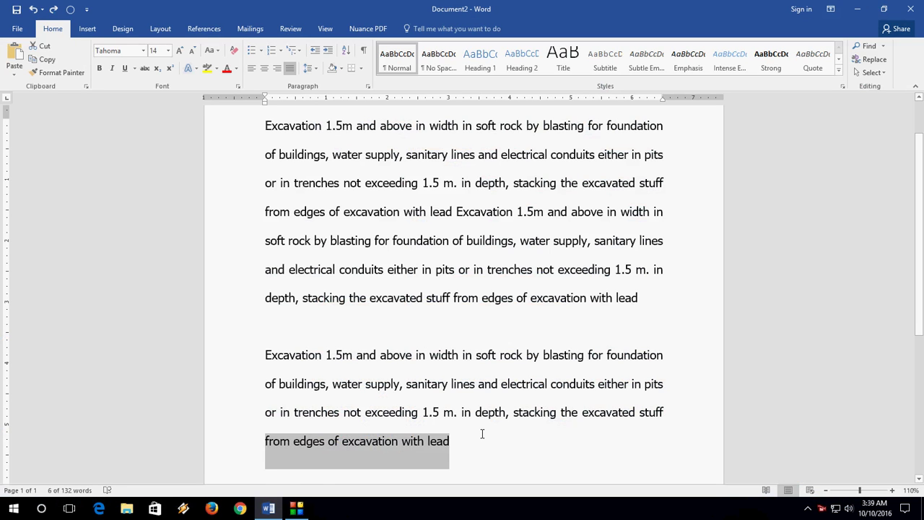
{"action": "left_click", "coordinate": [482, 433]}
{"action": "key", "text": "BackSpace"}
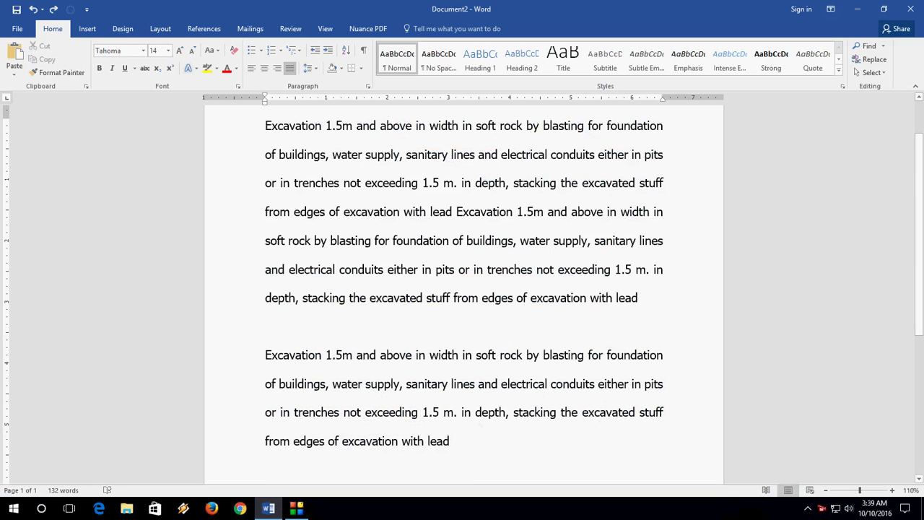
{"action": "key", "text": "BackSpace"}
{"action": "key", "text": "BackSpace"}
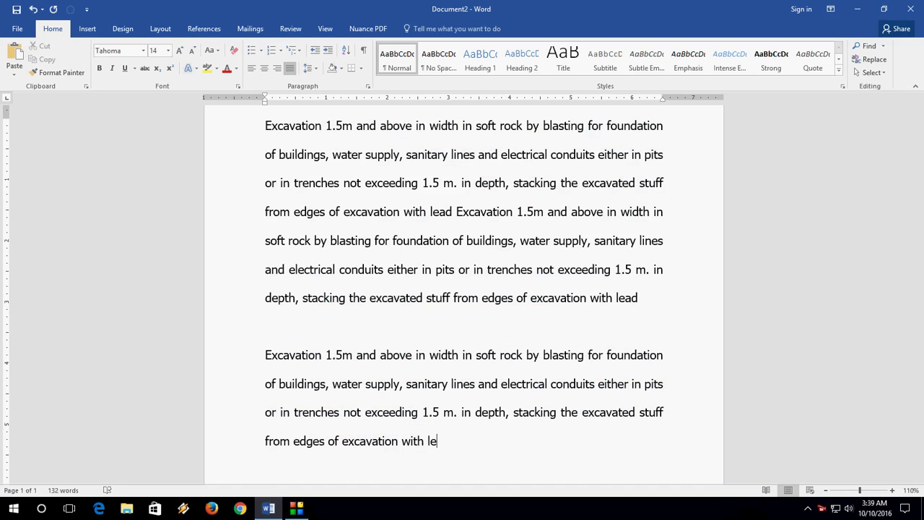
{"action": "key", "text": "BackSpace"}
{"action": "key", "text": "BackSpace"}
{"action": "key", "text": "BackSpace"}
{"action": "key", "text": "BackSpace"}
{"action": "key", "text": "BackSpace"}
{"action": "key", "text": "BackSpace"}
{"action": "key", "text": "BackSpace"}
{"action": "key", "text": "BackSpace"}
{"action": "key", "text": "BackSpace"}
{"action": "key", "text": "BackSpace"}
{"action": "key", "text": "BackSpace"}
{"action": "key", "text": "BackSpace"}
{"action": "key", "text": "BackSpace"}
{"action": "key", "text": "BackSpace"}
{"action": "key", "text": "BackSpace"}
{"action": "key", "text": "BackSpace"}
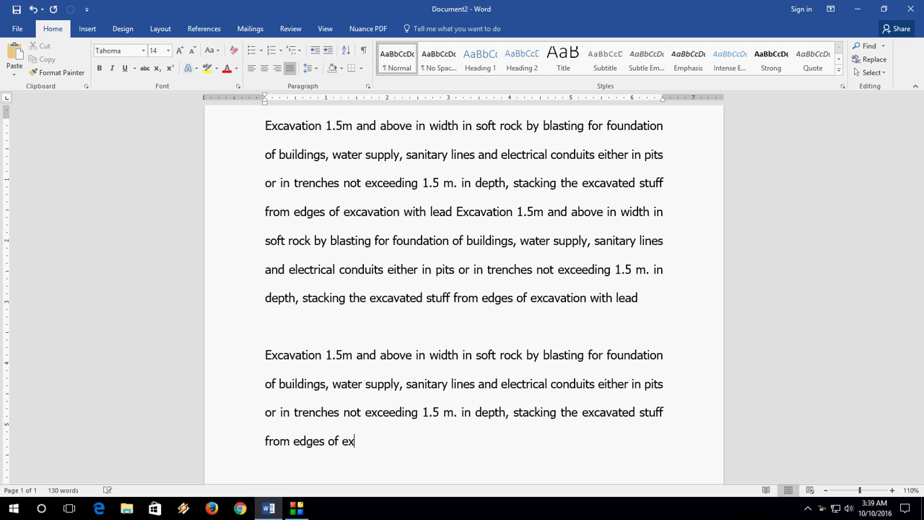
{"action": "key", "text": "BackSpace"}
{"action": "key", "text": "BackSpace"}
{"action": "key", "text": "BackSpace"}
{"action": "key", "text": "BackSpace"}
{"action": "key", "text": "BackSpace"}
{"action": "key", "text": "BackSpace"}
{"action": "key", "text": "BackSpace"}
{"action": "key", "text": "BackSpace"}
{"action": "key", "text": "BackSpace"}
{"action": "key", "text": "BackSpace"}
{"action": "key", "text": "BackSpace"}
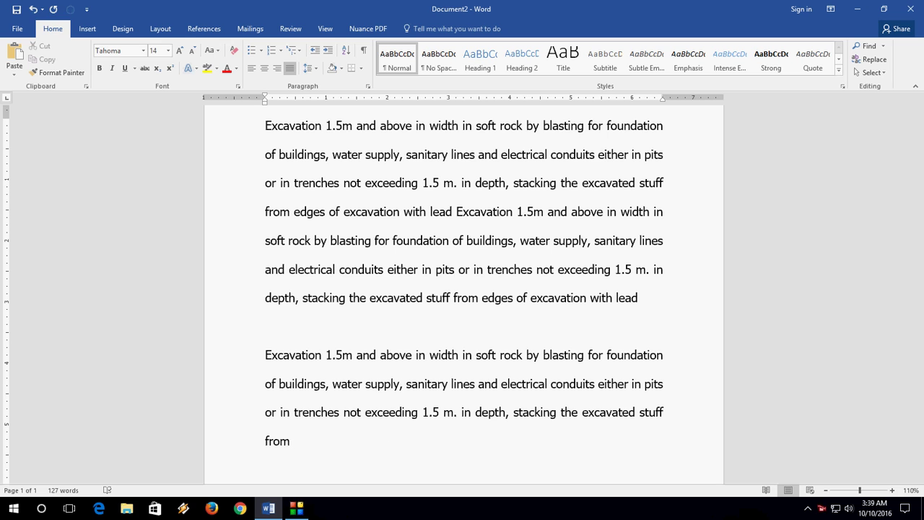
{"action": "type", "text": "edges of excavation with lead"}
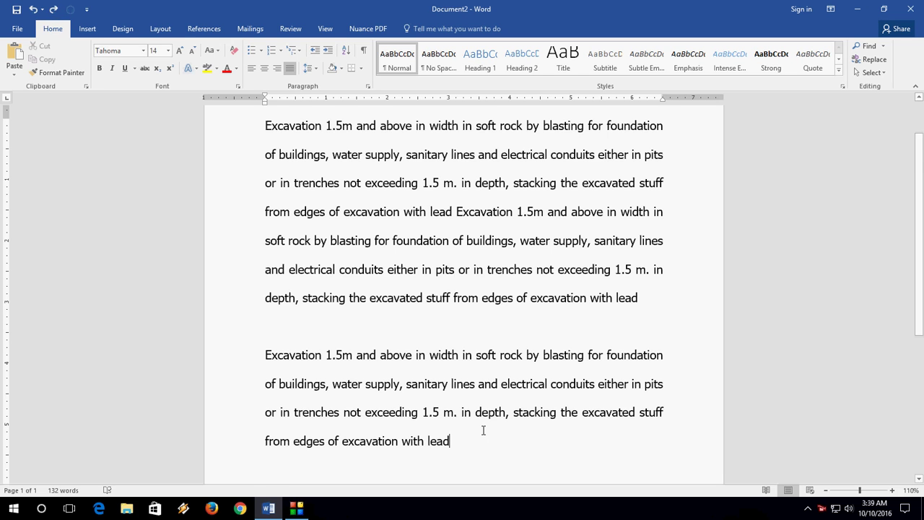
{"action": "scroll", "coordinate": [482, 433], "scroll_direction": "down", "scroll_amount": 3}
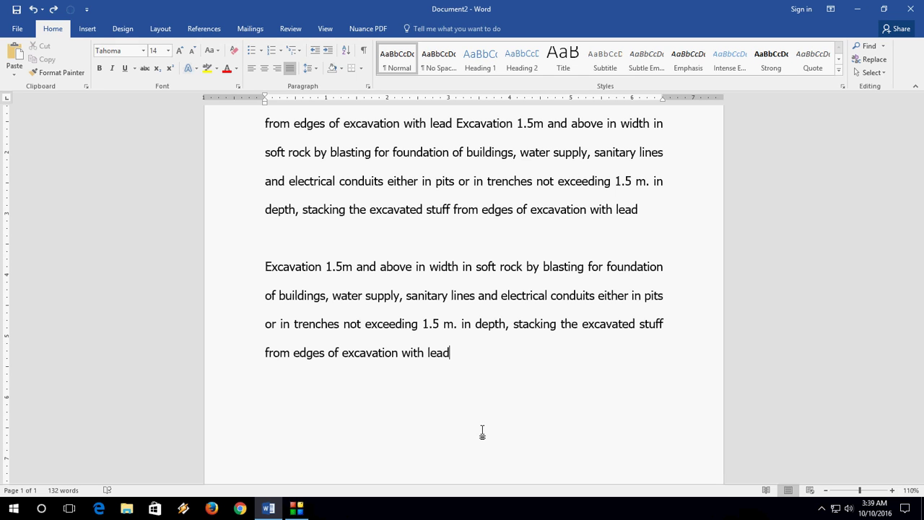
- Trim trailing words with Ctrl+Backspace to end at '1.5 m. in depth, stacking the', then select the last words
{"action": "key", "text": "ctrl+BackSpace"}
{"action": "key", "text": "ctrl+BackSpace"}
{"action": "key", "text": "ctrl+BackSpace"}
{"action": "key", "text": "ctrl+BackSpace"}
{"action": "key", "text": "ctrl+BackSpace"}
{"action": "key", "text": "ctrl+BackSpace"}
{"action": "key", "text": "ctrl+BackSpace"}
{"action": "key", "text": "ctrl+BackSpace"}
{"action": "key", "text": "ctrl+BackSpace"}
{"action": "key", "text": "ctrl+BackSpace"}
{"action": "key", "text": "ctrl+BackSpace"}
{"action": "key", "text": "ctrl+BackSpace"}
{"action": "key", "text": "ctrl+BackSpace"}
{"action": "key", "text": "ctrl+BackSpace"}
{"action": "key", "text": "ctrl+BackSpace"}
{"action": "key", "text": "ctrl+BackSpace"}
{"action": "key", "text": "ctrl+BackSpace"}
{"action": "type", "text": "exceeding"}
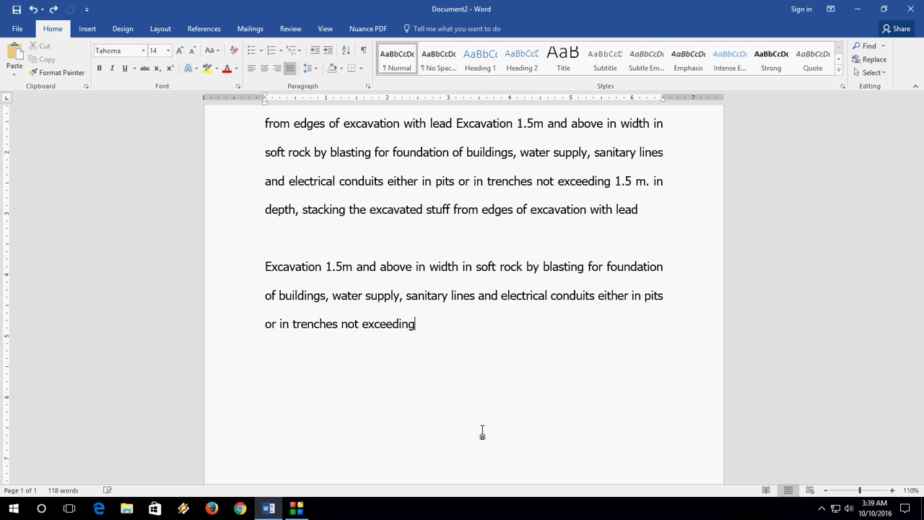
{"action": "type", "text": " 1.5 m"}
{"action": "type", "text": ". in depth,"}
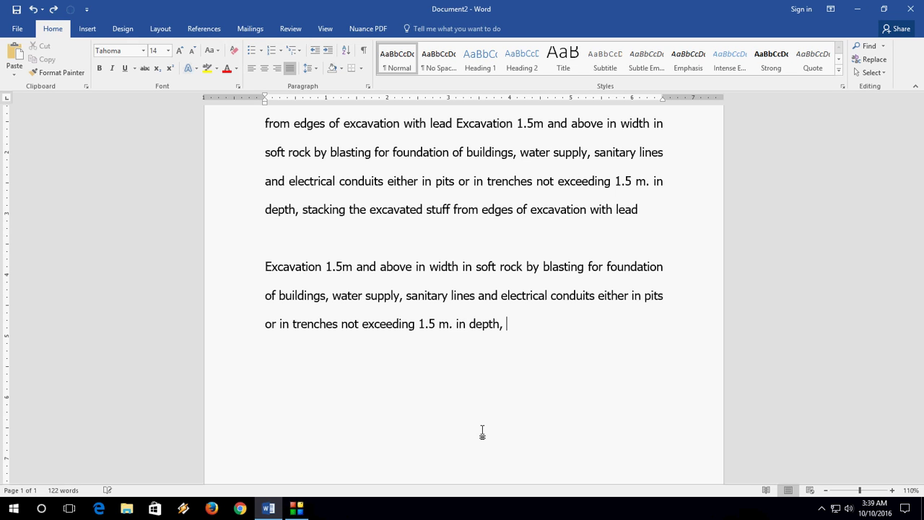
{"action": "type", "text": " stacking the "}
{"action": "type", "text": "excavated"}
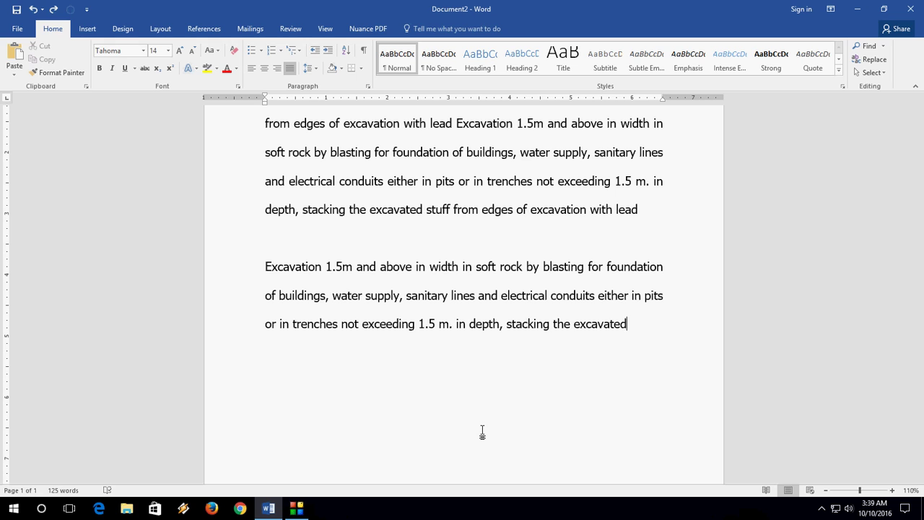
{"action": "key", "text": "ctrl+BackSpace"}
{"action": "key", "text": "ctrl+BackSpace"}
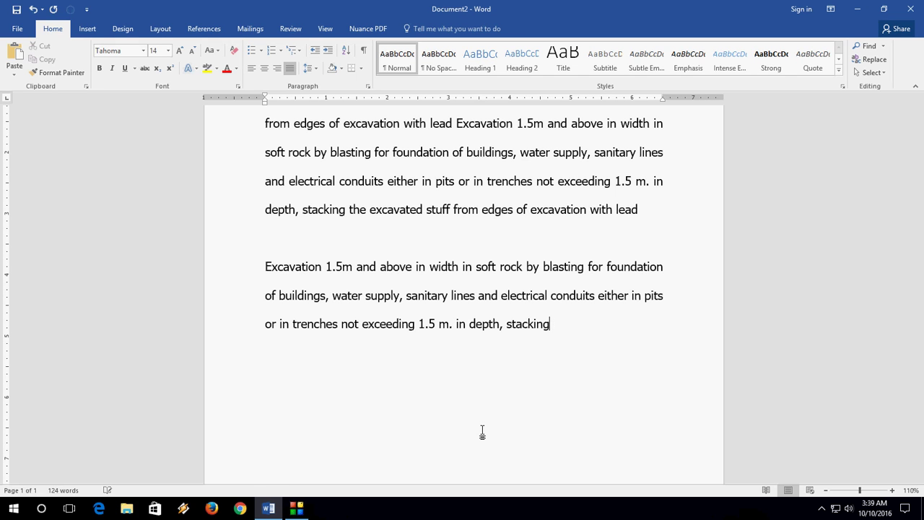
{"action": "key", "text": "ctrl+BackSpace"}
{"action": "key", "text": "ctrl+BackSpace"}
{"action": "key", "text": "ctrl+BackSpace"}
{"action": "type", "text": "depth,"}
{"action": "type", "text": " stacking the"}
{"action": "key", "text": "ctrl+shift+Left"}
{"action": "key", "text": "ctrl+shift+Left"}
{"action": "key", "text": "ctrl+shift+Left"}
{"action": "key", "text": "ctrl+shift+Left"}
{"action": "key", "text": "ctrl+shift+Left"}
{"action": "key", "text": "ctrl+shift+Left"}
{"action": "key", "text": "ctrl+shift+Left"}
{"action": "key", "text": "ctrl+shift+Left"}
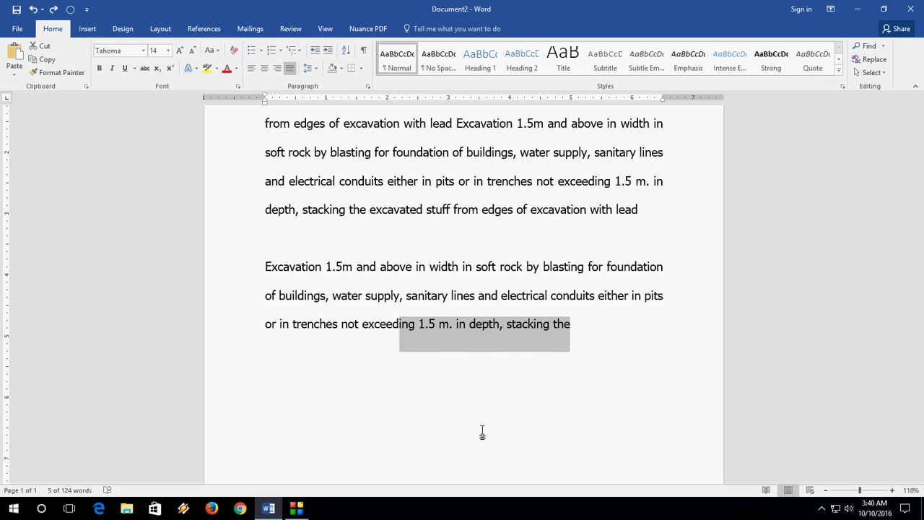
{"action": "key", "text": "ctrl+shift+Left"}
{"action": "key", "text": "ctrl+shift+Left"}
- Practise selecting the final word 'the' and the words ending the previous line, then deselect
{"action": "key", "text": "Right"}
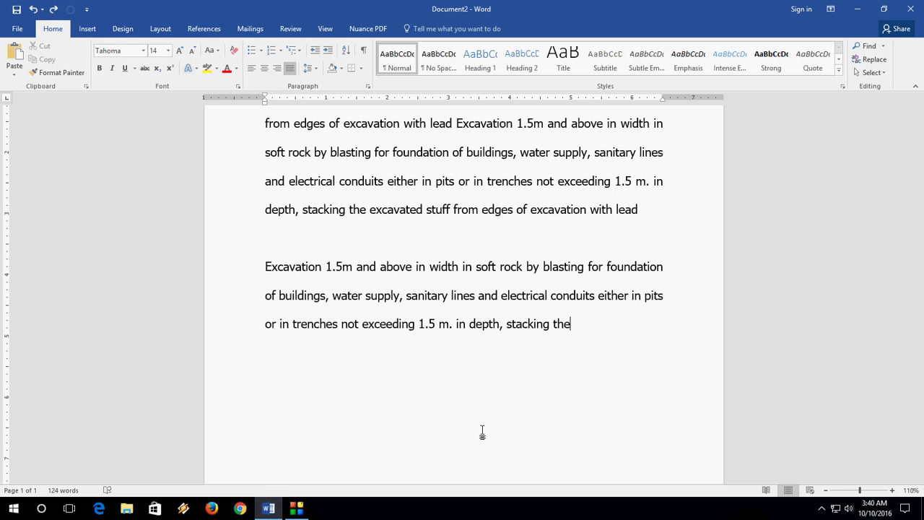
{"action": "key", "text": "ctrl+shift+Left"}
{"action": "key", "text": "Up"}
{"action": "key", "text": "ctrl+shift+Right"}
{"action": "key", "text": "ctrl+shift+Right"}
{"action": "key", "text": "ctrl+shift+Right"}
{"action": "key", "text": "ctrl+shift+Right"}
{"action": "key", "text": "ctrl+shift+Right"}
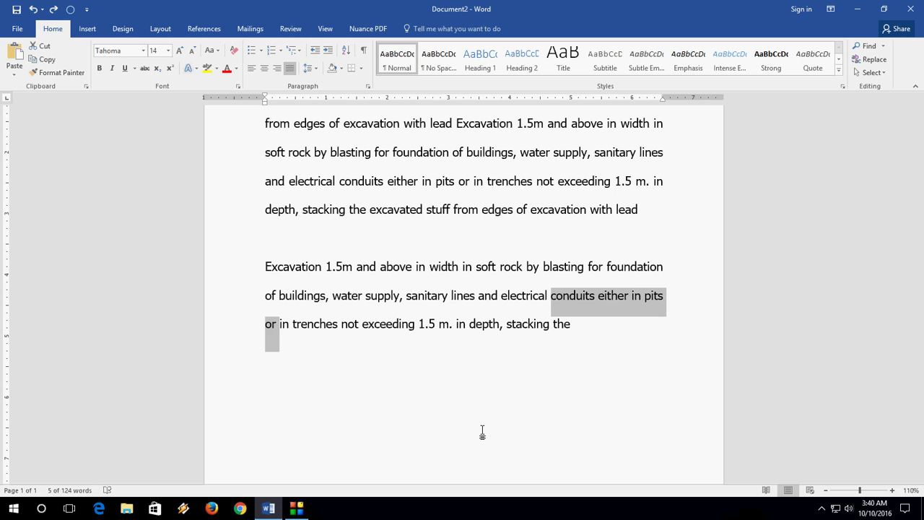
{"action": "key", "text": "Right"}
- Select trailing words back toward '1.5', then select part of the number 1.5
{"action": "key", "text": "ctrl+shift+Left"}
{"action": "key", "text": "ctrl+shift+Left"}
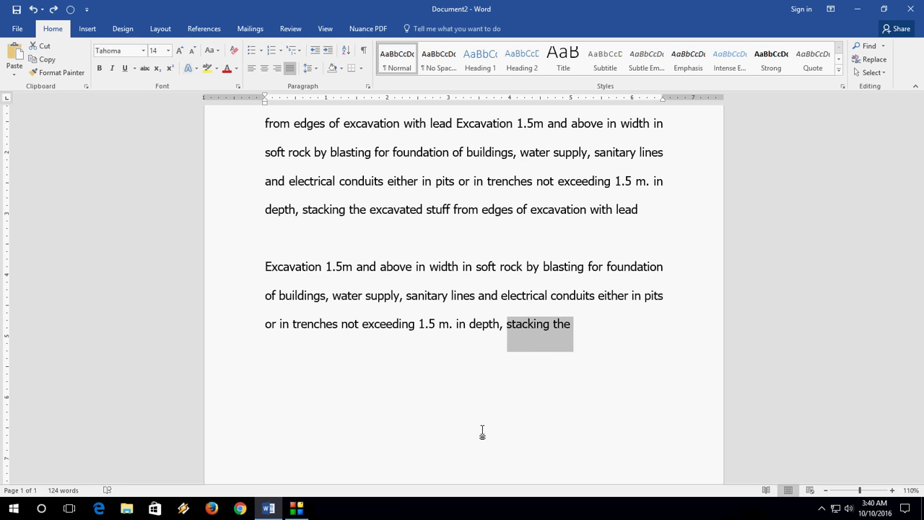
{"action": "key", "text": "ctrl+shift+Left"}
{"action": "key", "text": "ctrl+shift+Left"}
{"action": "key", "text": "ctrl+shift+Left"}
{"action": "key", "text": "ctrl+shift+Left"}
{"action": "key", "text": "shift+Left"}
{"action": "key", "text": "Left"}
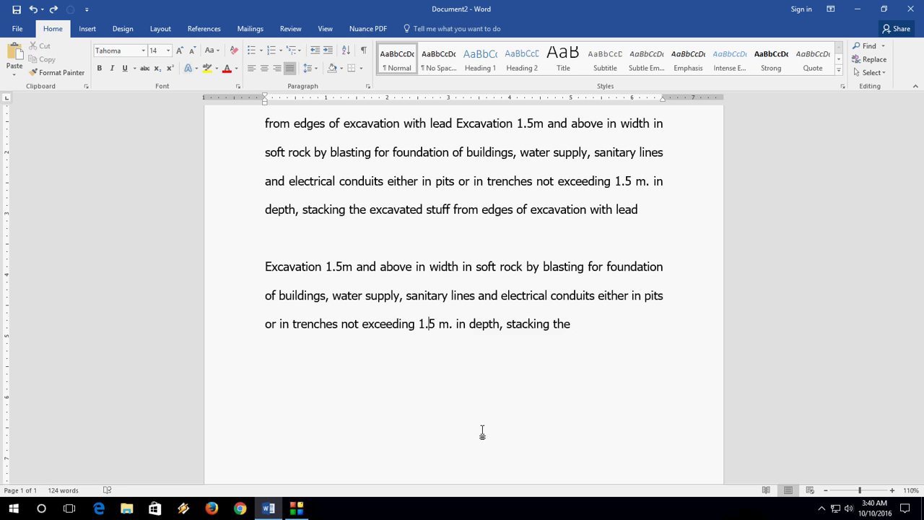
{"action": "key", "text": "shift+Right"}
{"action": "key", "text": "shift+Right"}
{"action": "key", "text": "shift+Right"}
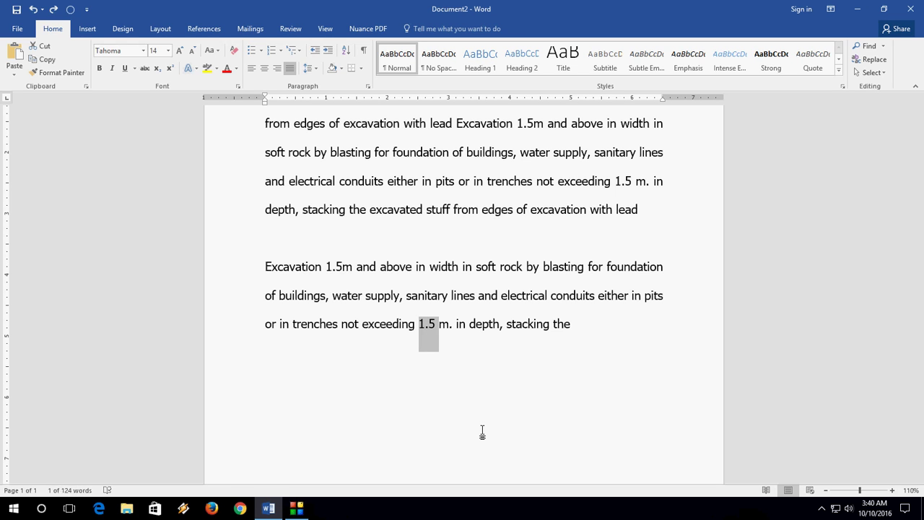
- From the paragraph end, select backward to the word 'exceeding'
{"action": "key", "text": "End"}
{"action": "key", "text": "ctrl+shift+Left"}
{"action": "key", "text": "ctrl+shift+Left"}
{"action": "key", "text": "ctrl+shift+Left"}
{"action": "key", "text": "ctrl+shift+Left"}
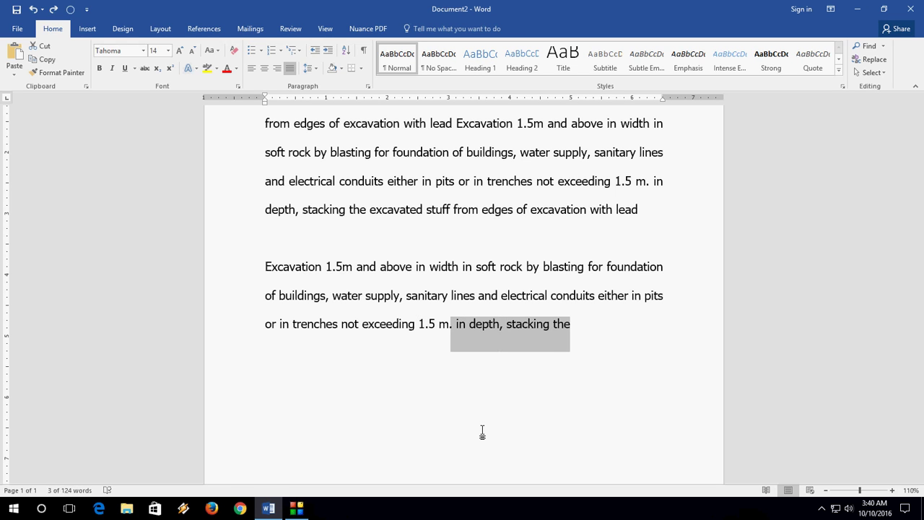
{"action": "key", "text": "shift+Left"}
{"action": "key", "text": "shift+Left"}
{"action": "key", "text": "shift+Left"}
{"action": "key", "text": "ctrl+shift+Left"}
{"action": "key", "text": "ctrl+shift+Left"}
{"action": "key", "text": "ctrl+shift+Left"}
{"action": "key", "text": "ctrl+shift+Left"}
{"action": "key", "text": "ctrl+shift+Left"}
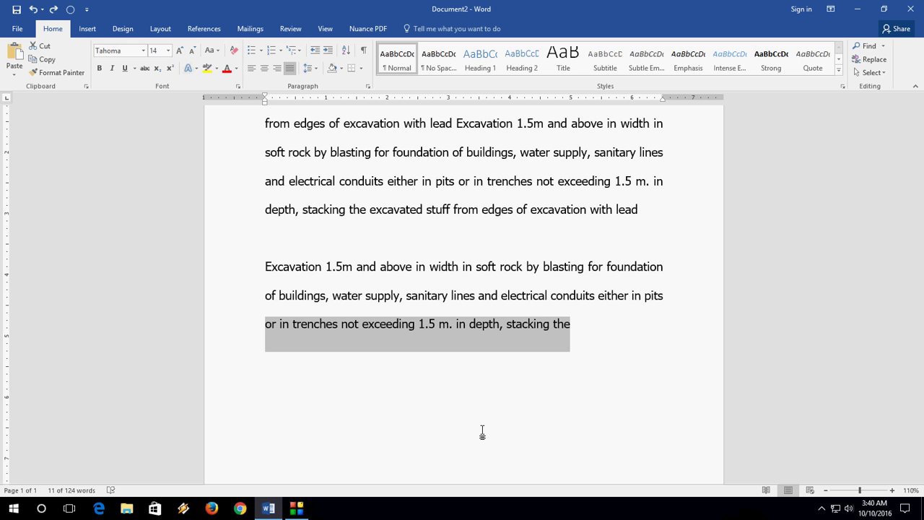
- Delete and undo the last line, remove and redo 'the', then select 'in depth, stacking the'
{"action": "key", "text": "Delete"}
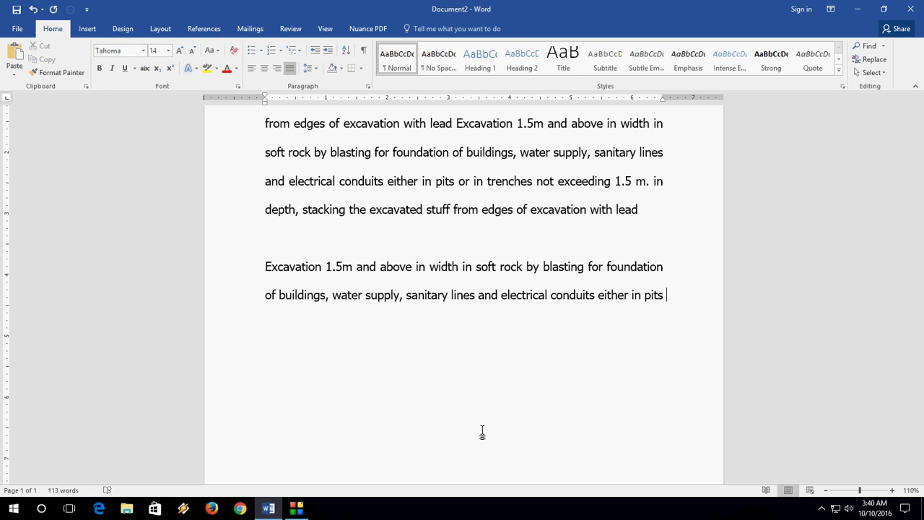
{"action": "key", "text": "ctrl+z"}
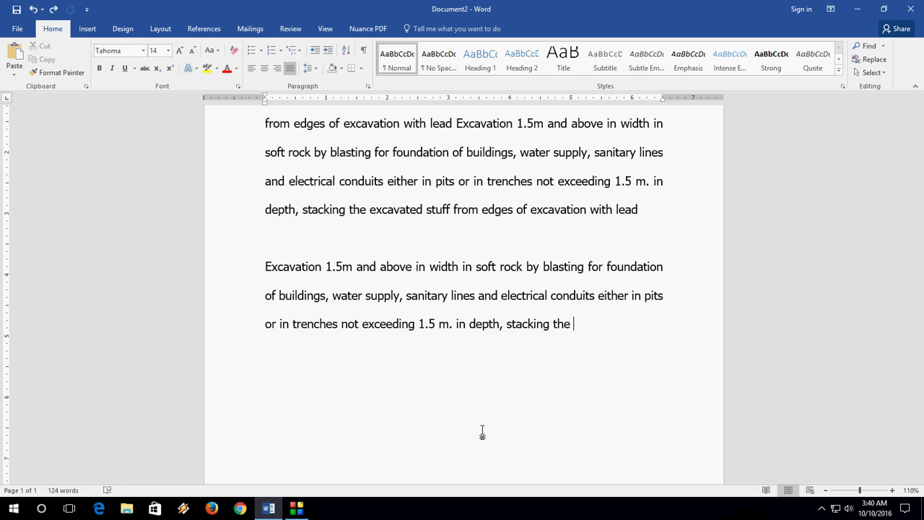
{"action": "key", "text": "ctrl+z"}
{"action": "key", "text": "ctrl+y"}
{"action": "key", "text": "ctrl+shift+Left"}
{"action": "key", "text": "ctrl+shift+Left"}
{"action": "key", "text": "ctrl+shift+Left"}
{"action": "key", "text": "ctrl+shift+Left"}
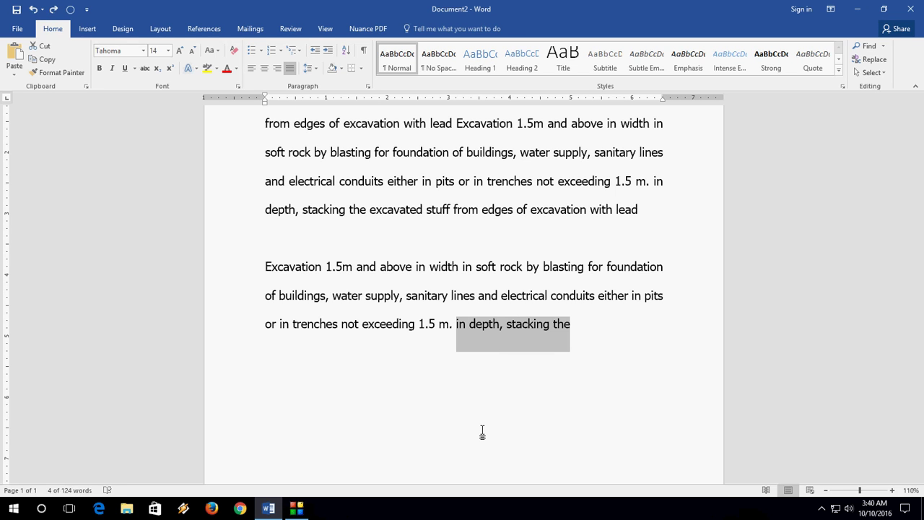
{"action": "key", "text": "shift+Left"}
{"action": "key", "text": "shift+Left"}
{"action": "key", "text": "shift+Left"}
{"action": "key", "text": "shift+Left"}
{"action": "key", "text": "shift+Left"}
{"action": "key", "text": "shift+Left"}
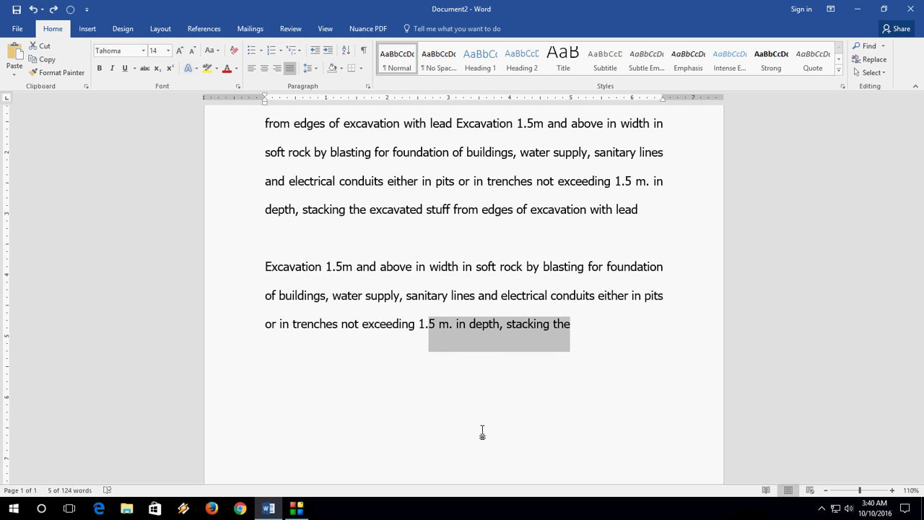
{"action": "key", "text": "shift+Left"}
{"action": "key", "text": "shift+Left"}
{"action": "key", "text": "shift+Left"}
{"action": "key", "text": "shift+Left"}
{"action": "key", "text": "shift+Left"}
{"action": "key", "text": "shift+Left"}
{"action": "key", "text": "shift+Left"}
{"action": "key", "text": "shift+Left"}
{"action": "key", "text": "shift+Left"}
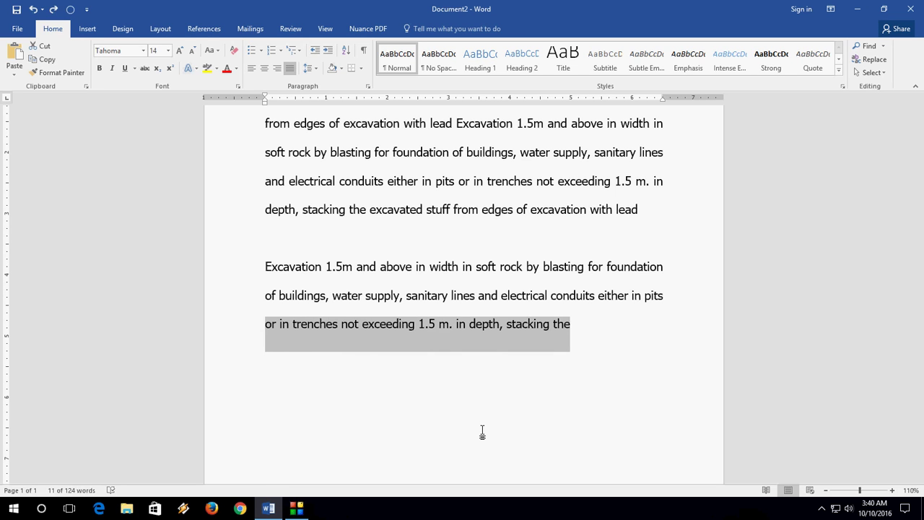
{"action": "key", "text": "ctrl+x"}
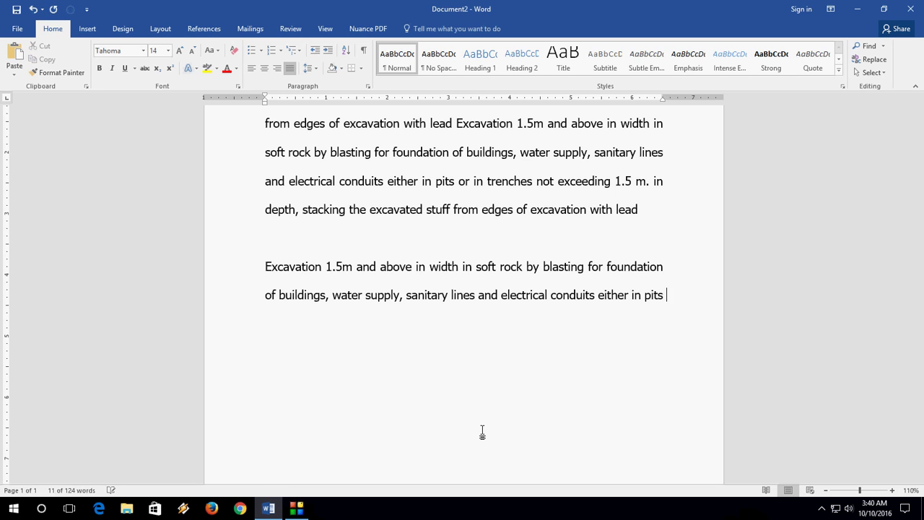
{"action": "key", "text": "ctrl+z"}
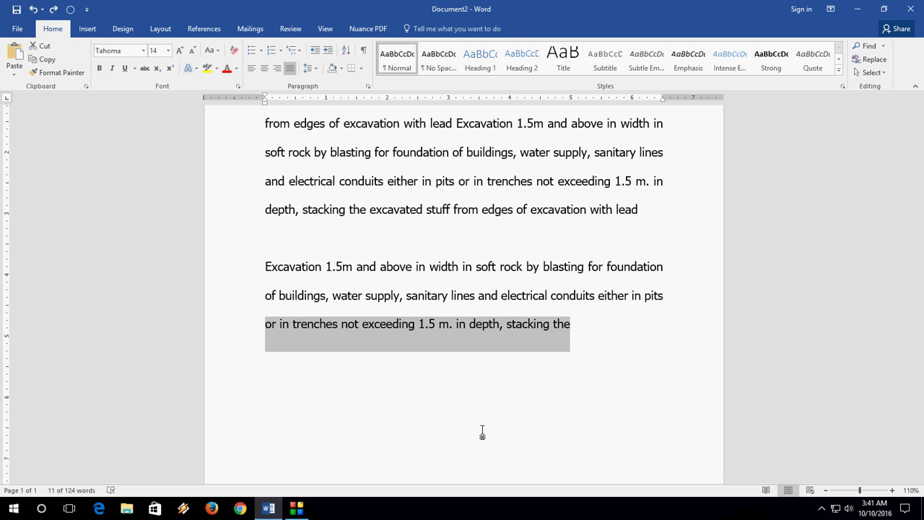
{"action": "key", "text": "Left"}
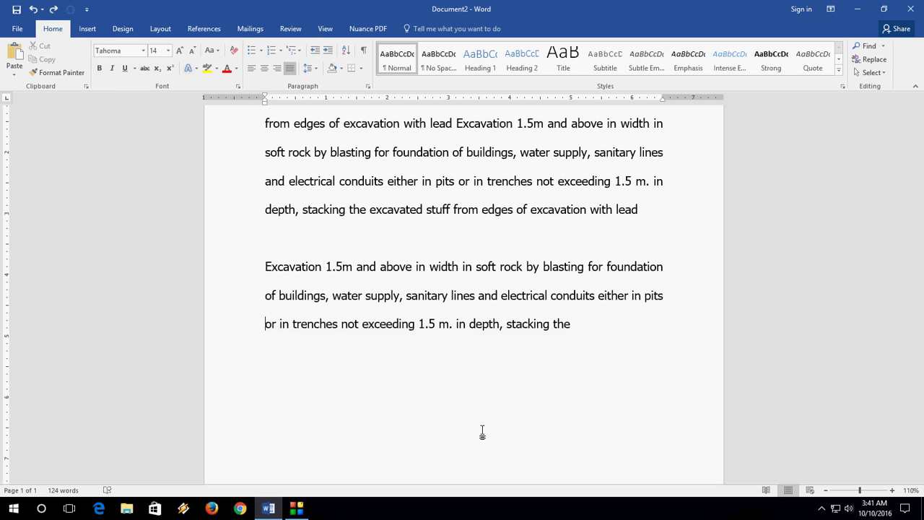